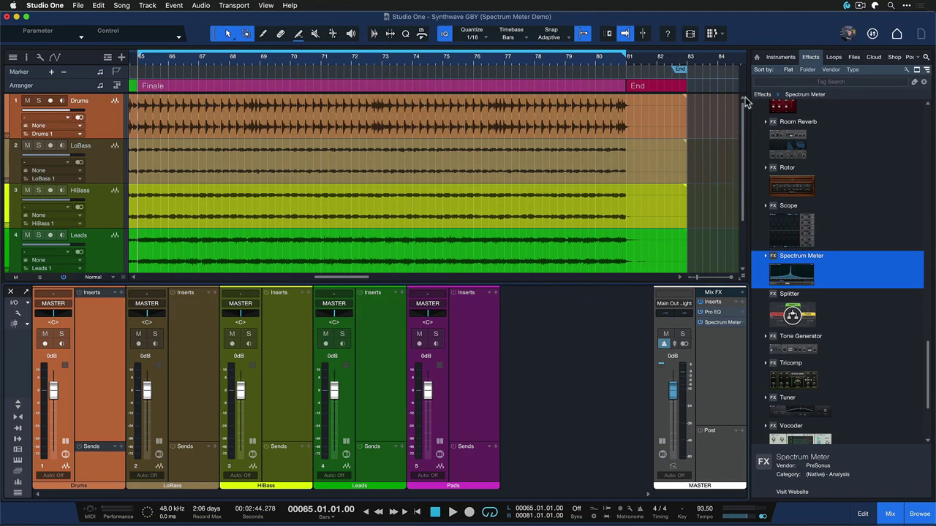
# Remove the Spectrum Meter insert from the master channel.
pyautogui.click(757, 56)
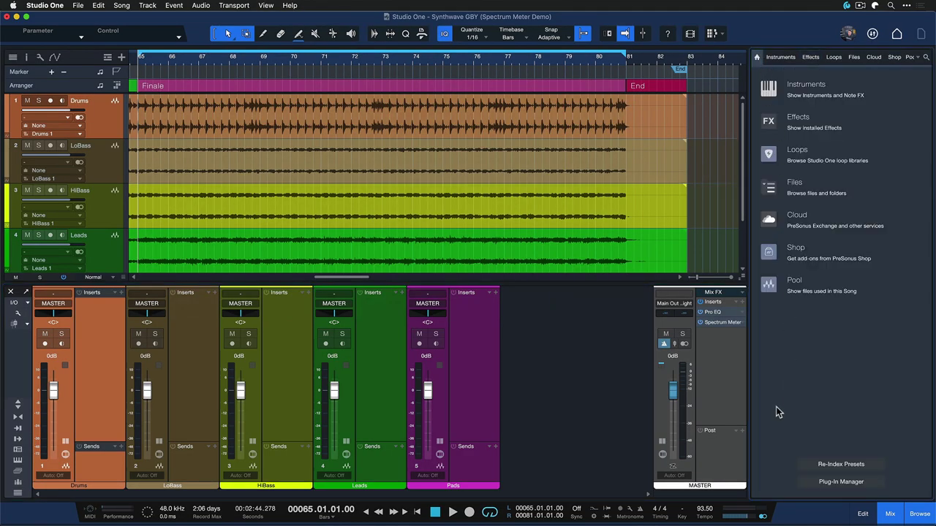
pyautogui.click(742, 323)
pyautogui.click(768, 439)
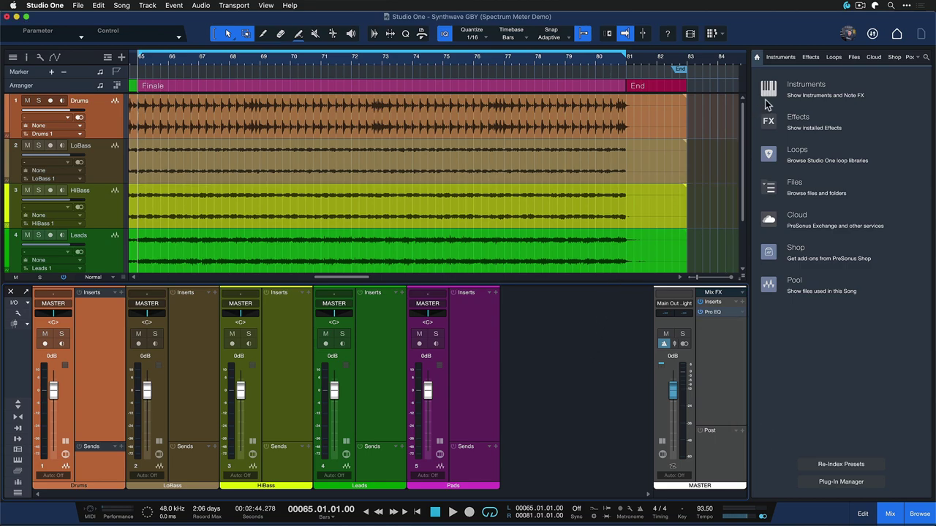
# Add Spectrum Meter from the Effects browser to the master inserts after Pro EQ.
pyautogui.click(797, 117)
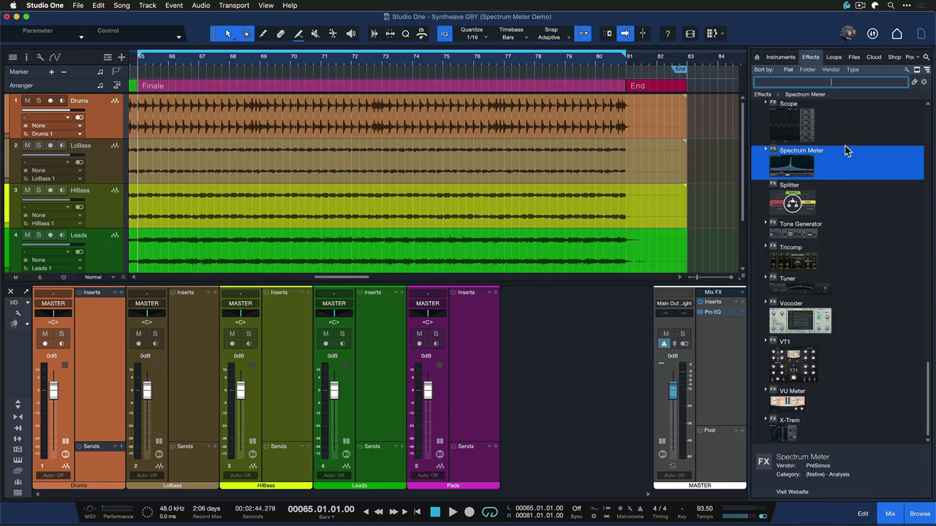
pyautogui.click(808, 166)
pyautogui.click(809, 163)
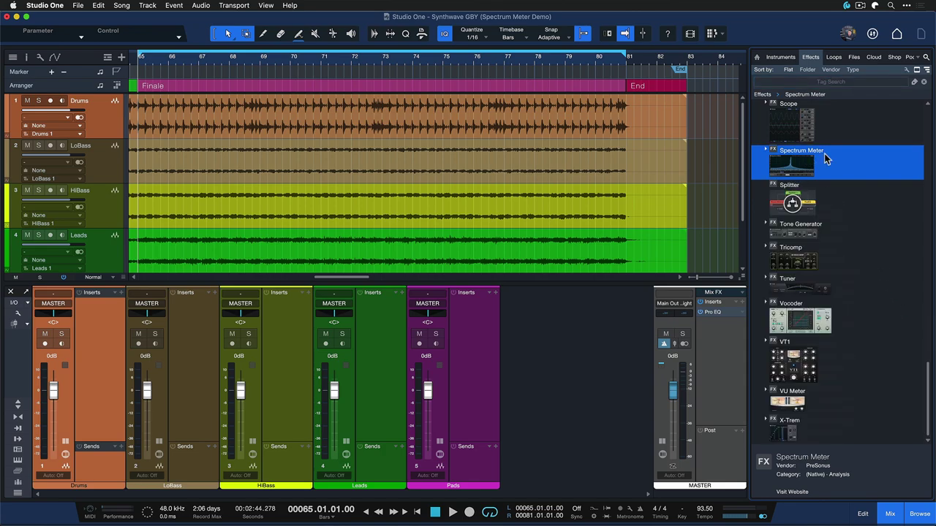
pyautogui.moveTo(831, 154); pyautogui.dragTo(709, 343)
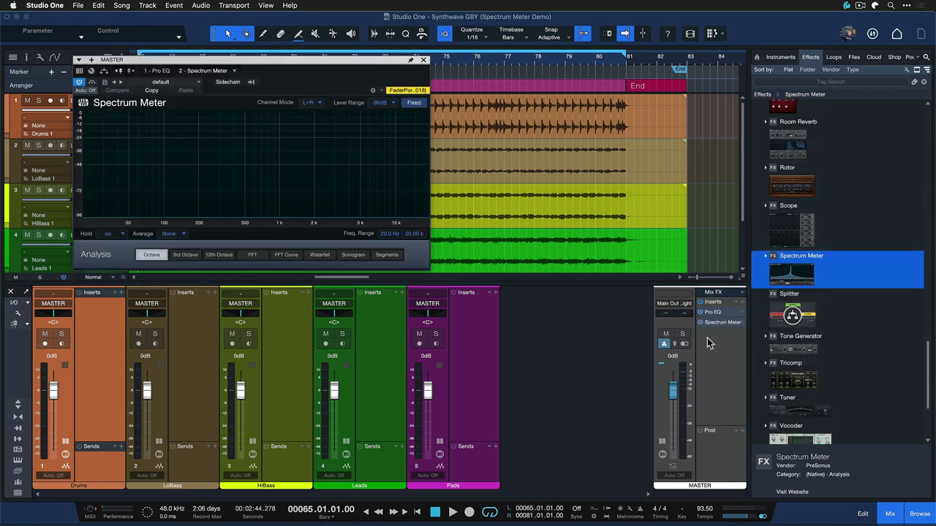
# Play the song while moving and enlarging the Spectrum Meter window, then close it.
pyautogui.press('space')
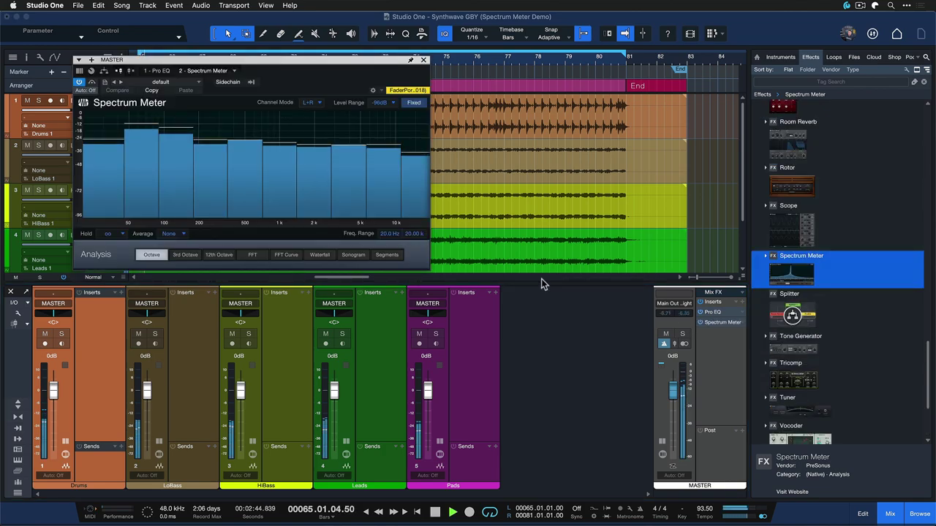
pyautogui.moveTo(336, 61); pyautogui.dragTo(426, 134)
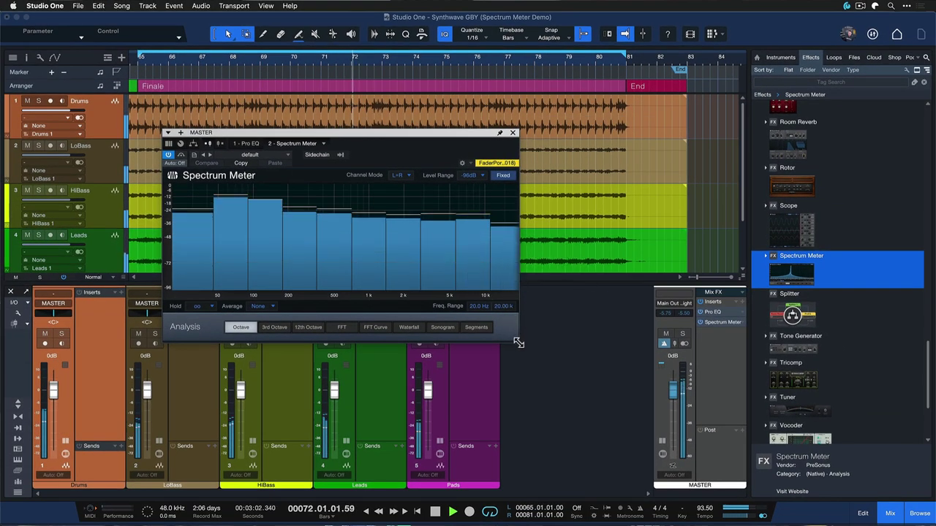
pyautogui.moveTo(518, 343); pyautogui.dragTo(608, 370)
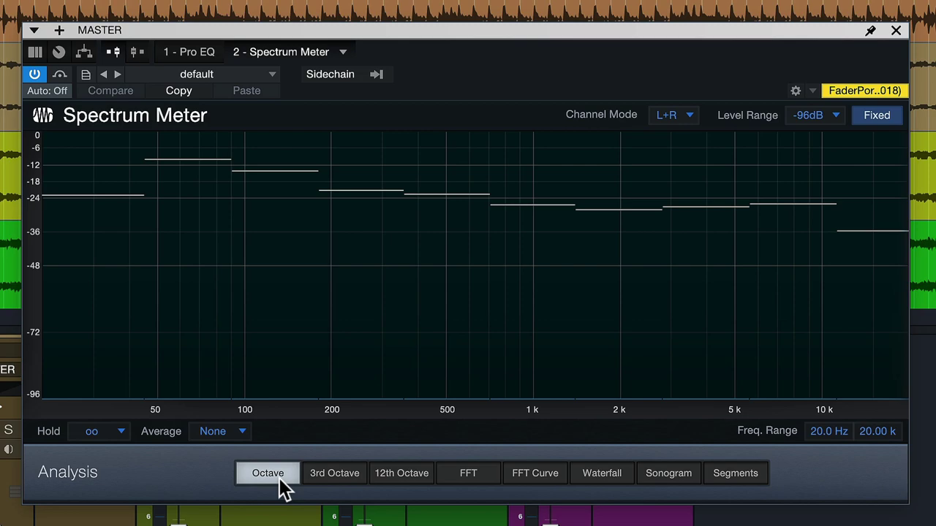
pyautogui.press('space')
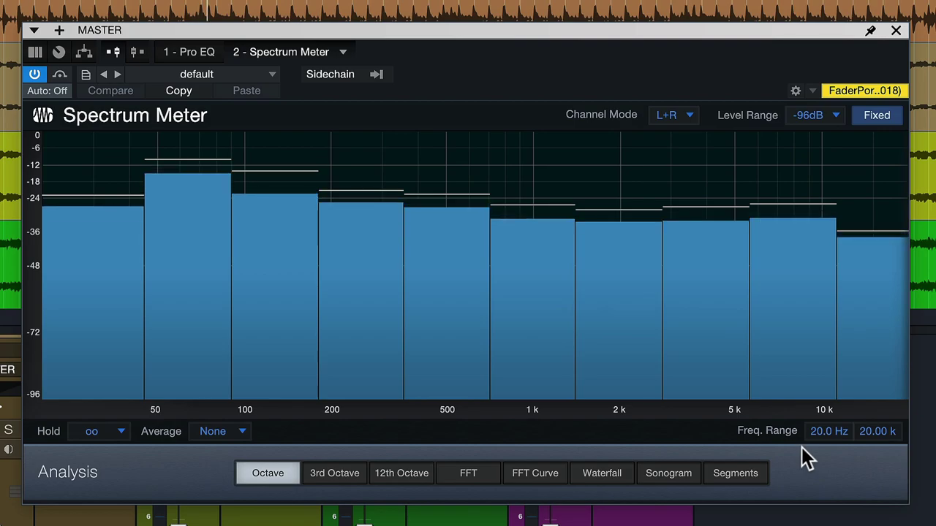
pyautogui.click(895, 33)
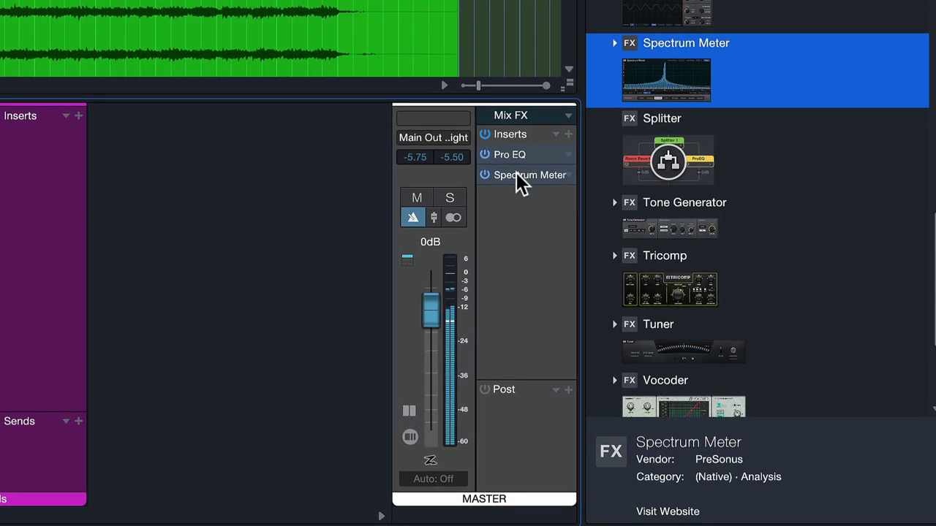
# Expand the master Spectrum Meter insert's inline mini spectrum display.
pyautogui.click(516, 176)
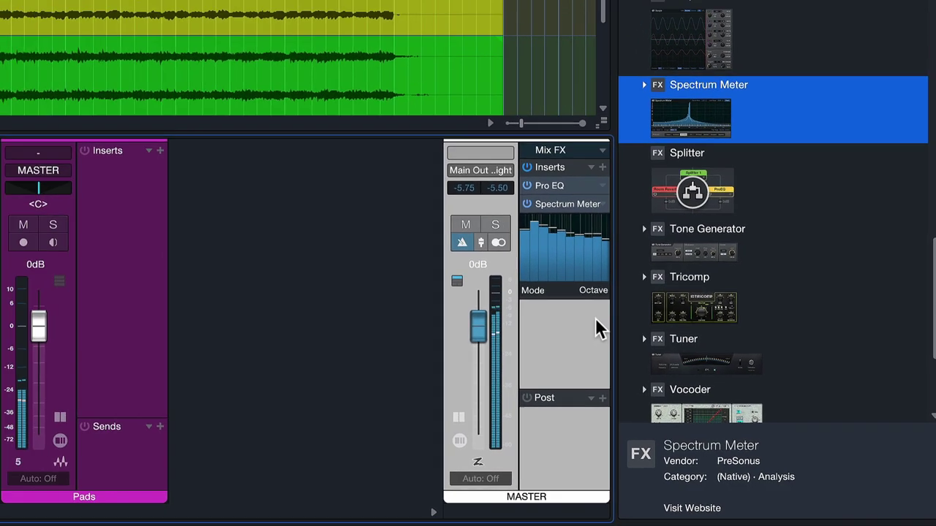
pyautogui.moveTo(501, 237)
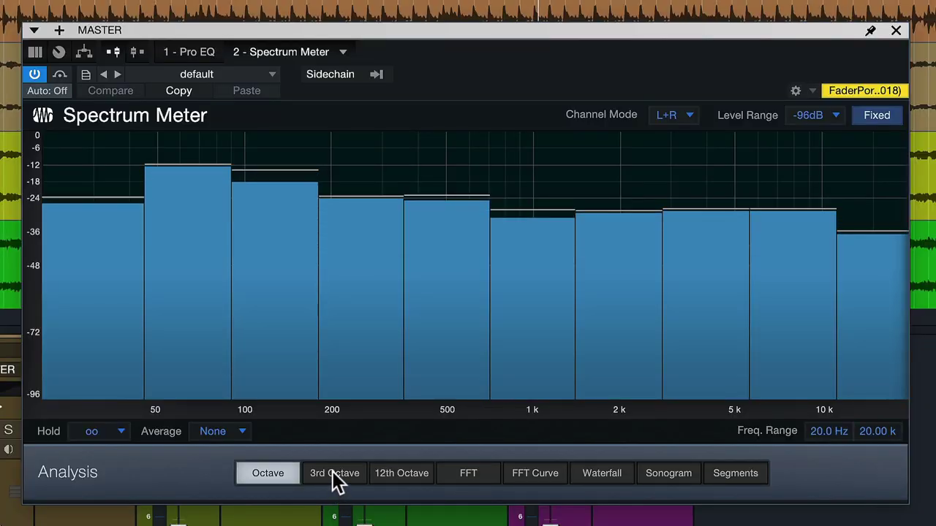
# Set Analysis to 3rd Octave and move the meter window up and left.
pyautogui.click(334, 473)
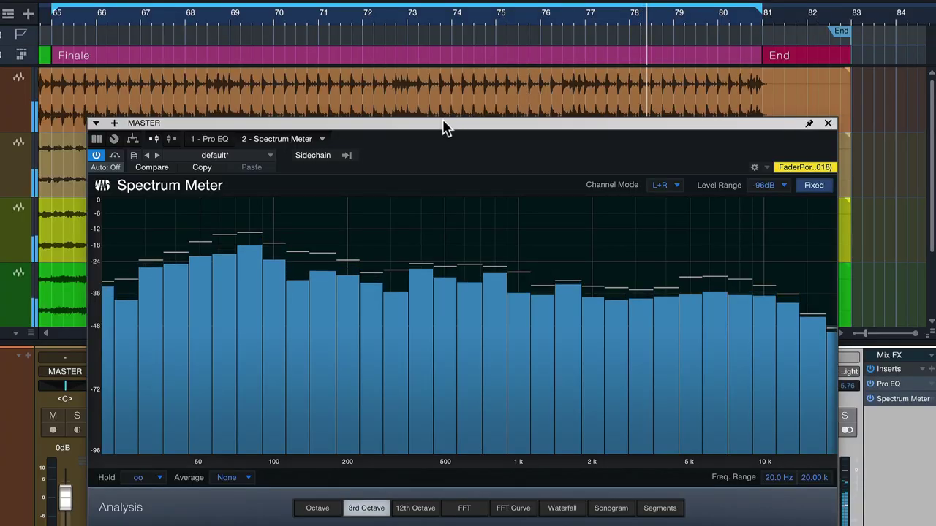
pyautogui.moveTo(446, 128); pyautogui.dragTo(414, 88)
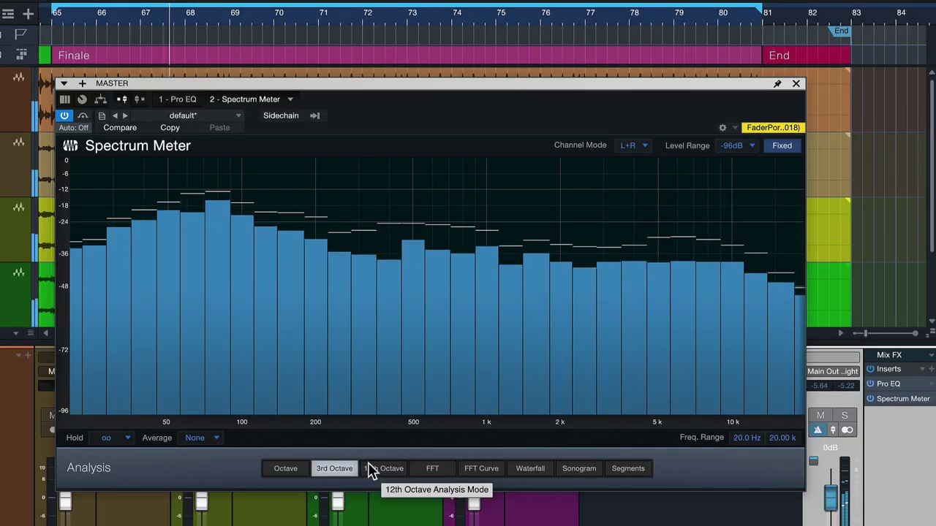
# Try 12th Octave analysis, then switch the Spectrum Meter to FFT.
pyautogui.click(371, 471)
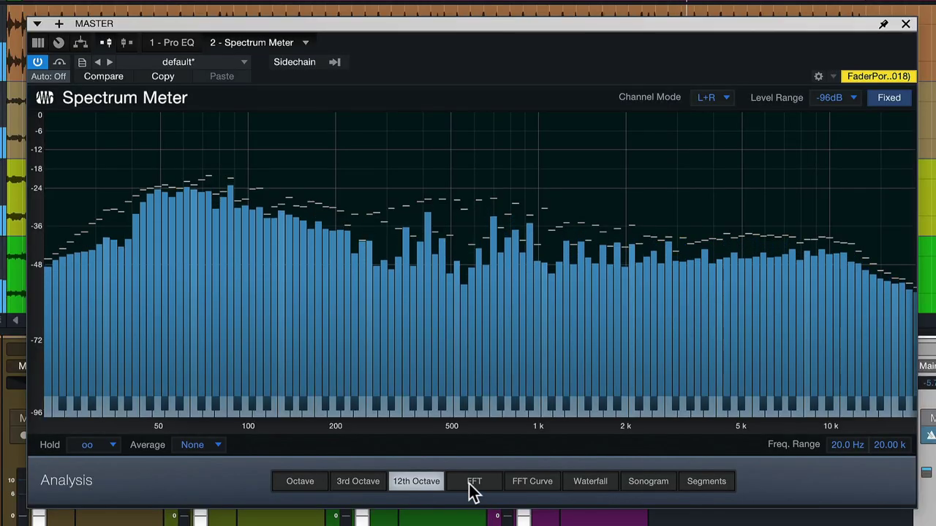
pyautogui.click(474, 483)
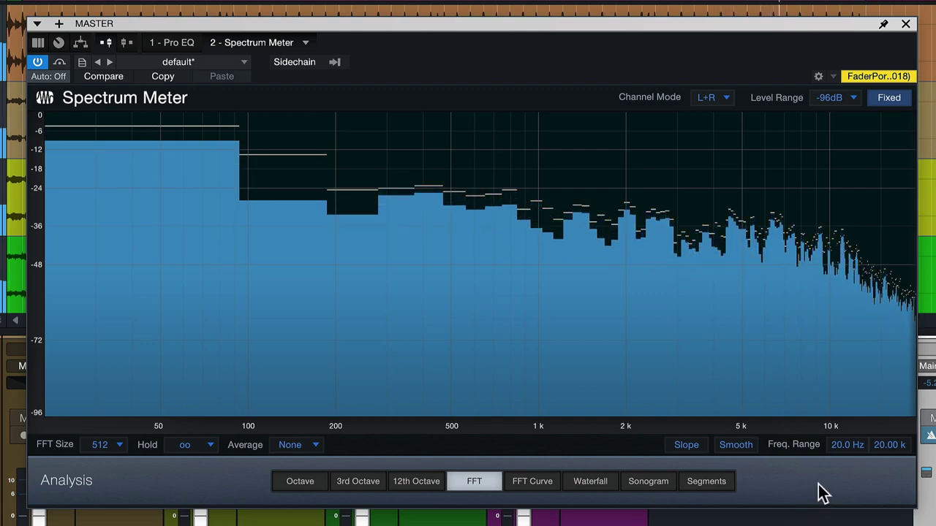
# Enable Smooth, set FFT Size 2048, and narrow Freq. Range to 514 Hz–2.70 kHz.
pyautogui.click(733, 446)
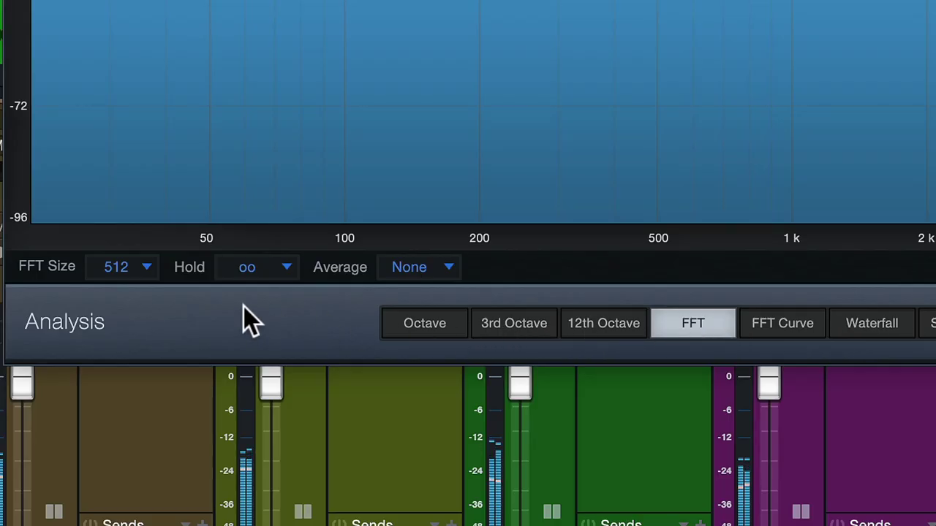
pyautogui.click(153, 272)
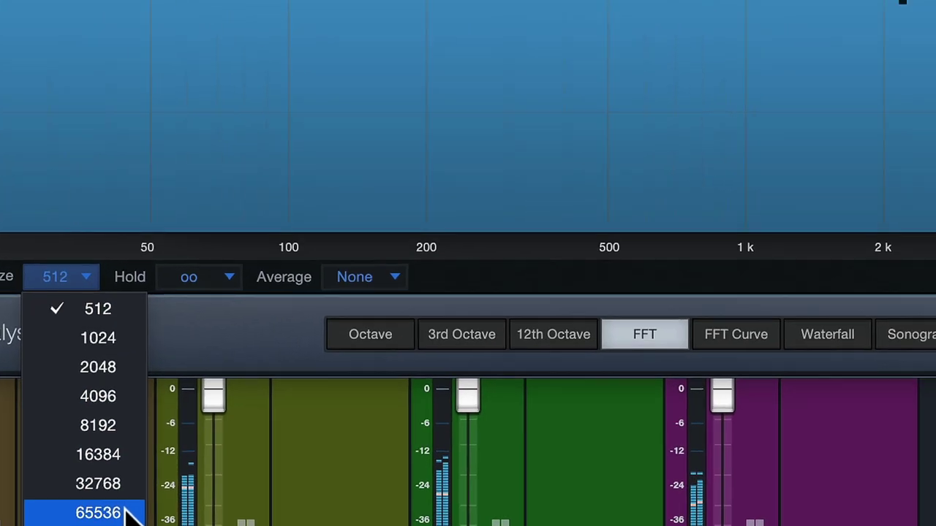
pyautogui.click(132, 516)
pyautogui.moveTo(790, 412); pyautogui.dragTo(786, 326)
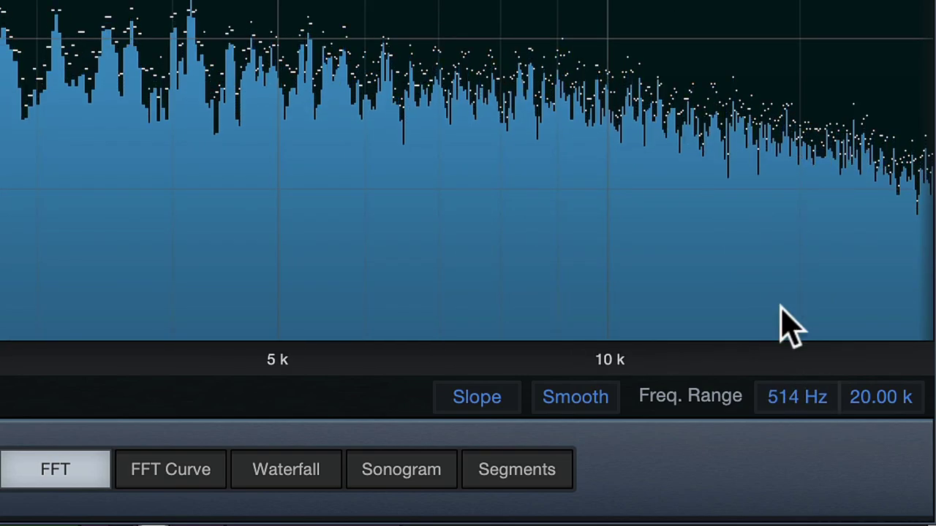
pyautogui.moveTo(874, 412); pyautogui.dragTo(910, 468)
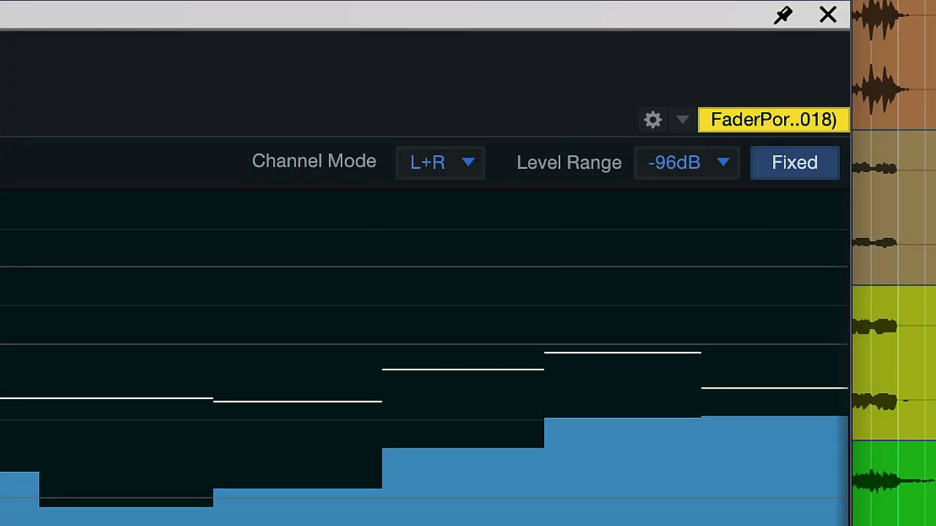
# Try Level Range -72dB and then -50dB, and shrink the meter window.
pyautogui.click(680, 164)
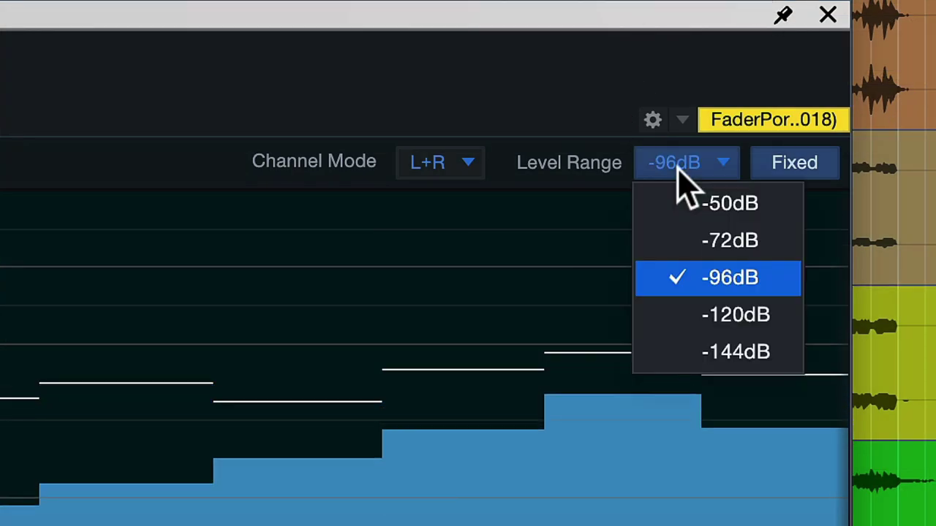
pyautogui.click(777, 252)
pyautogui.click(721, 164)
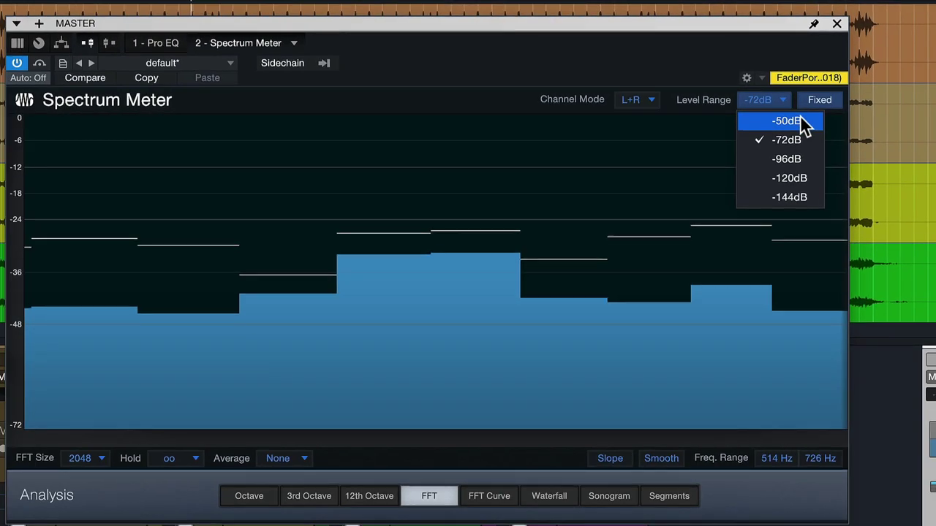
pyautogui.click(788, 121)
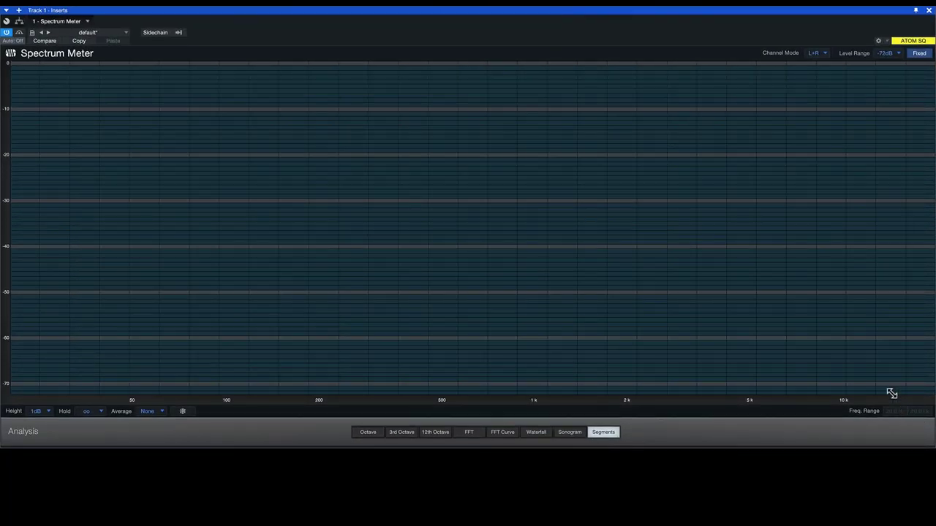
pyautogui.moveTo(891, 394); pyautogui.dragTo(935, 522)
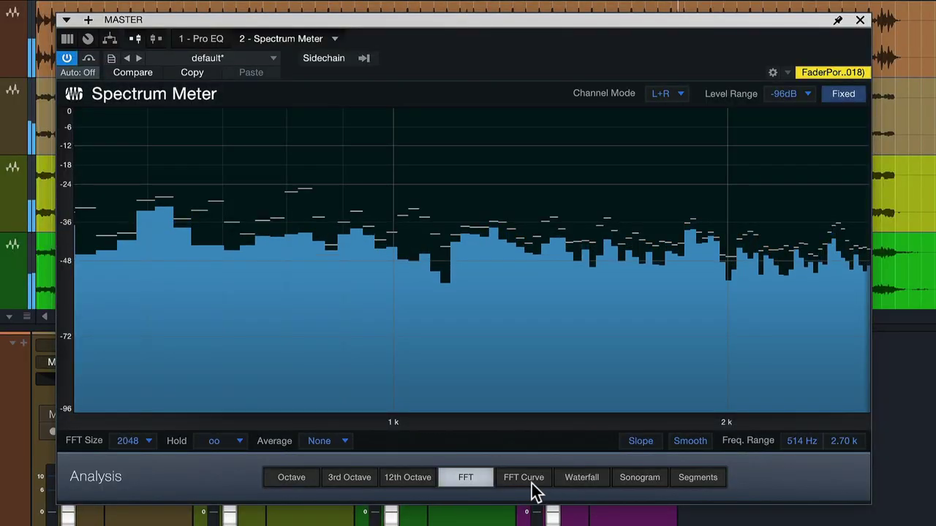
# Switch to FFT Curve, restore Freq. Range to 20 Hz–20 kHz, and enable Smooth.
pyautogui.click(509, 478)
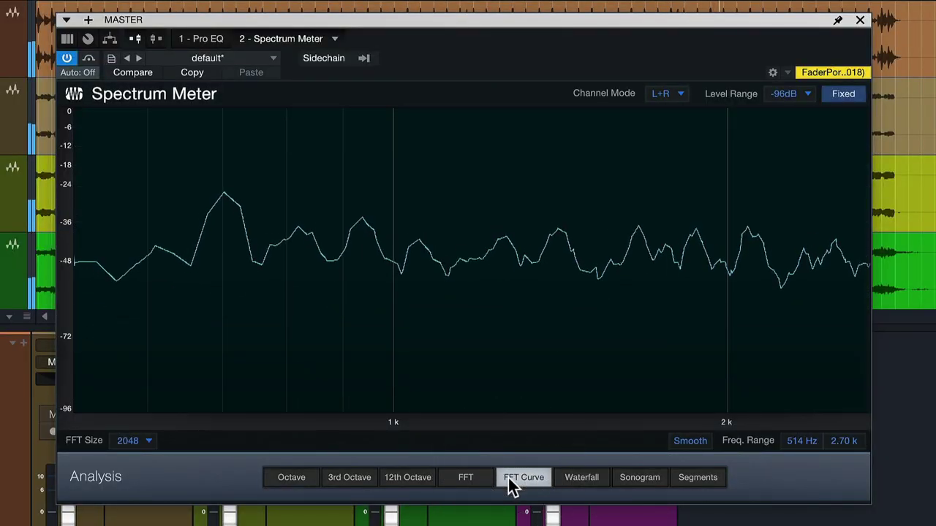
pyautogui.moveTo(800, 441); pyautogui.dragTo(810, 502)
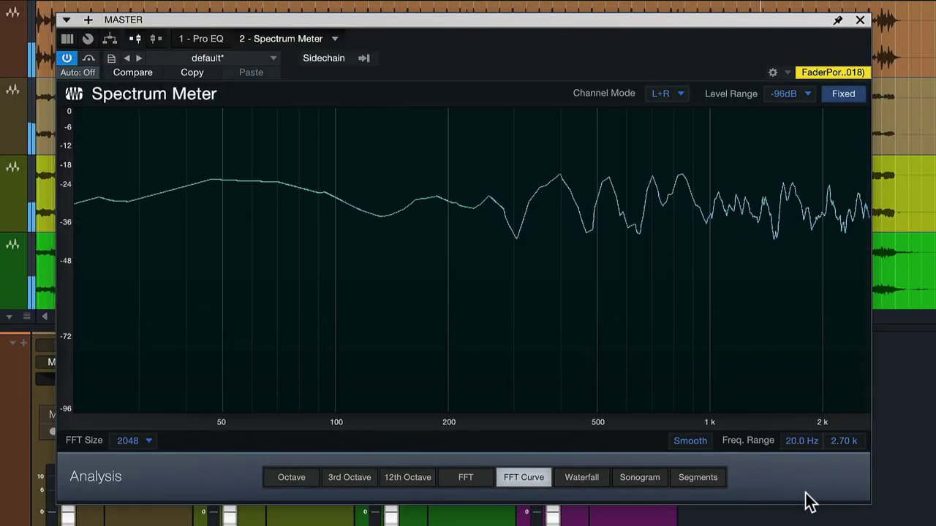
pyautogui.moveTo(835, 449); pyautogui.dragTo(836, 355)
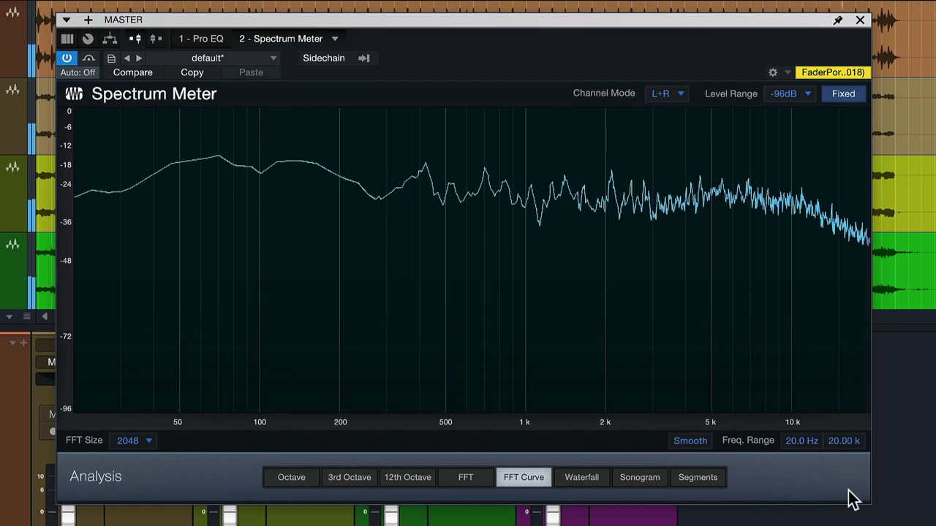
pyautogui.click(702, 448)
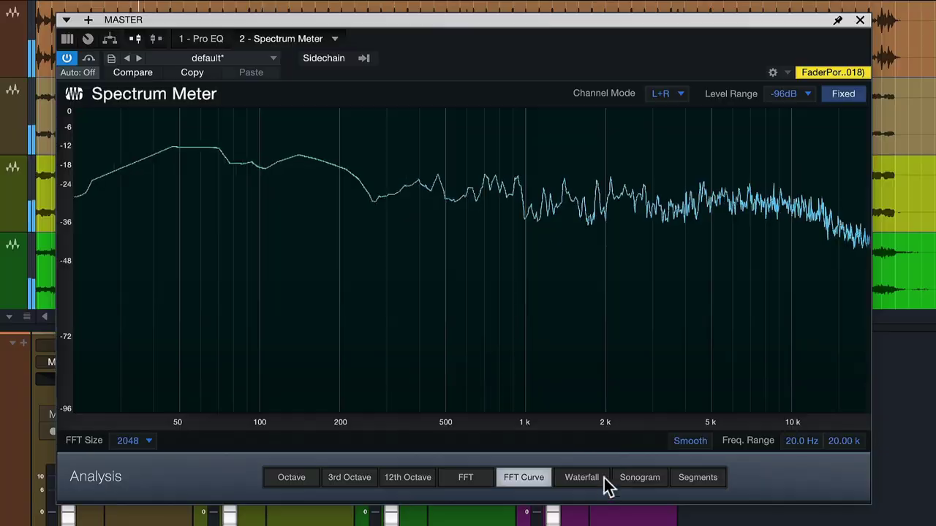
# Step the analysis through Waterfall and Sonogram, ending on Segments.
pyautogui.click(598, 483)
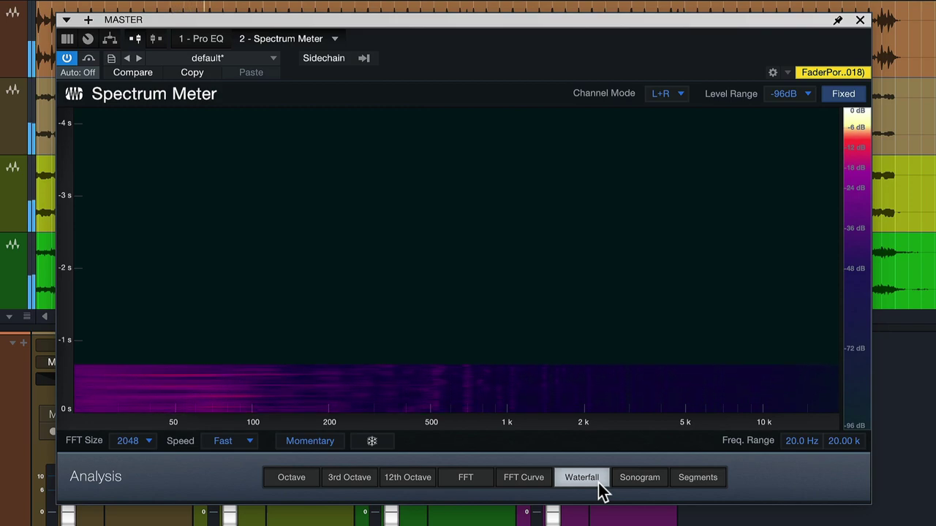
pyautogui.click(631, 485)
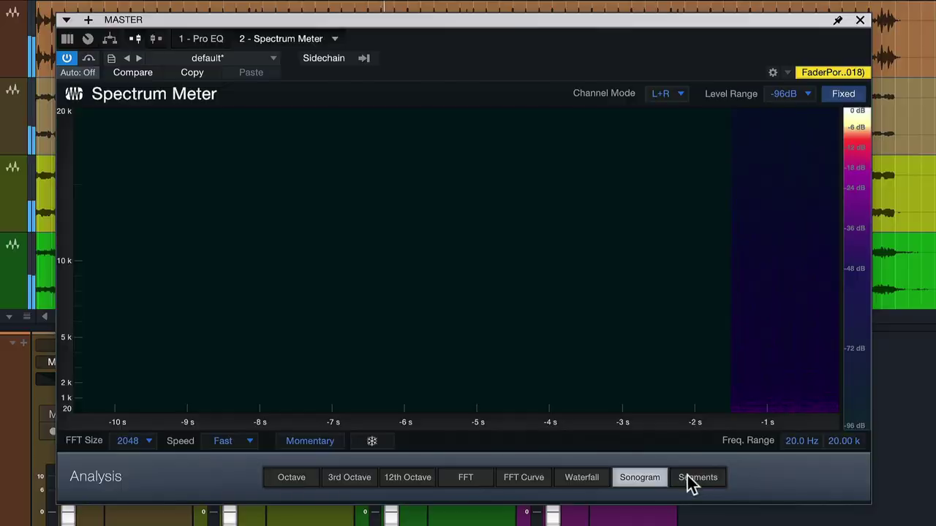
pyautogui.click(693, 483)
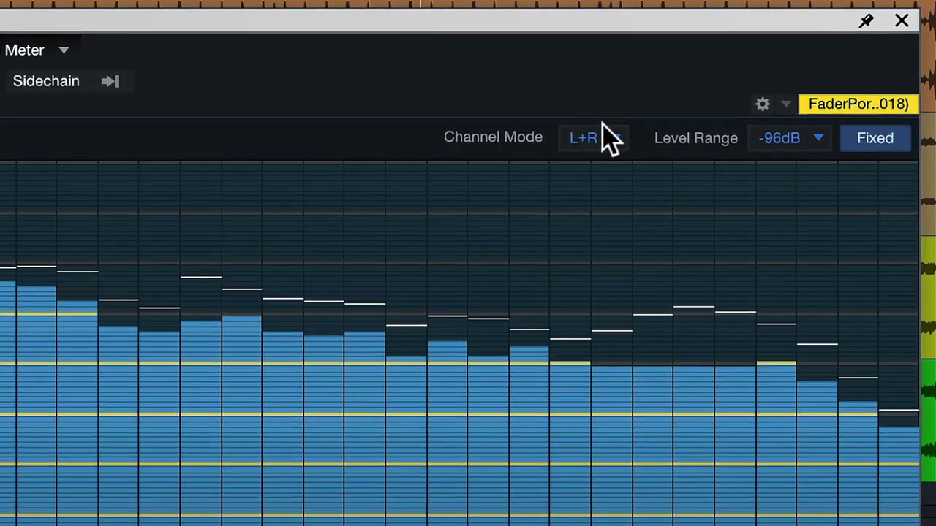
# Set the Spectrum Meter's Channel Mode to L-R, then reopen the Channel Mode choices.
pyautogui.click(662, 94)
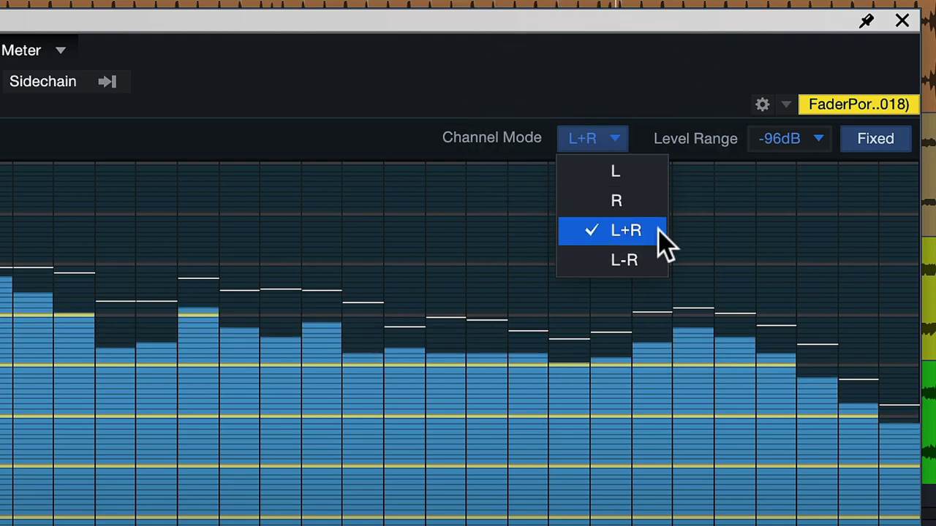
pyautogui.click(666, 271)
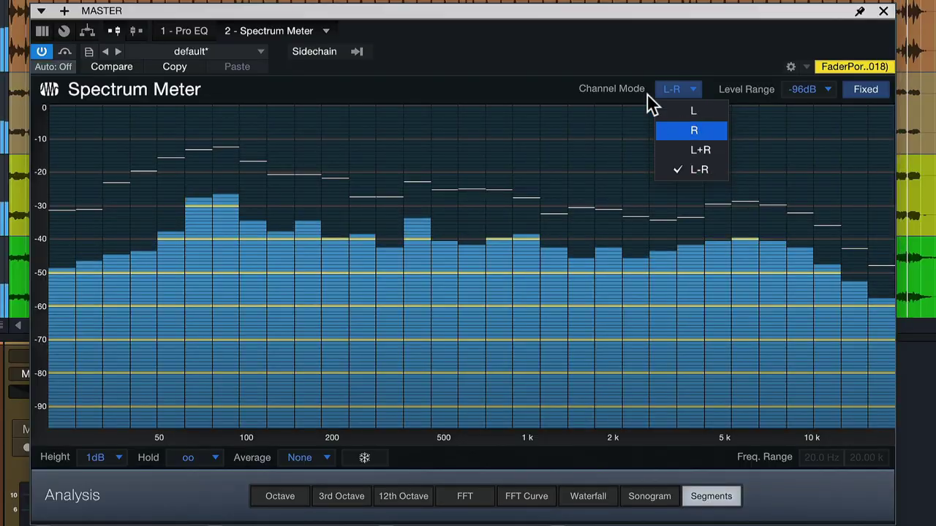
pyautogui.click(647, 93)
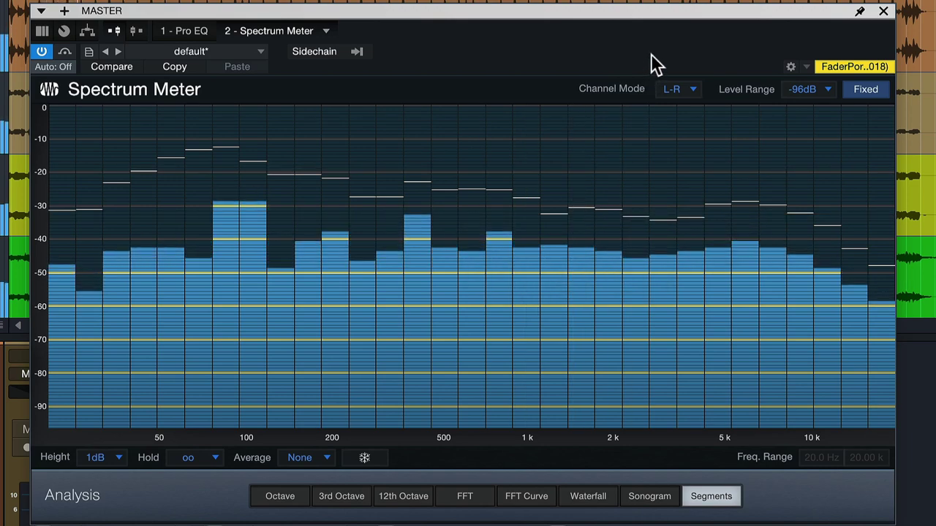
pyautogui.click(693, 88)
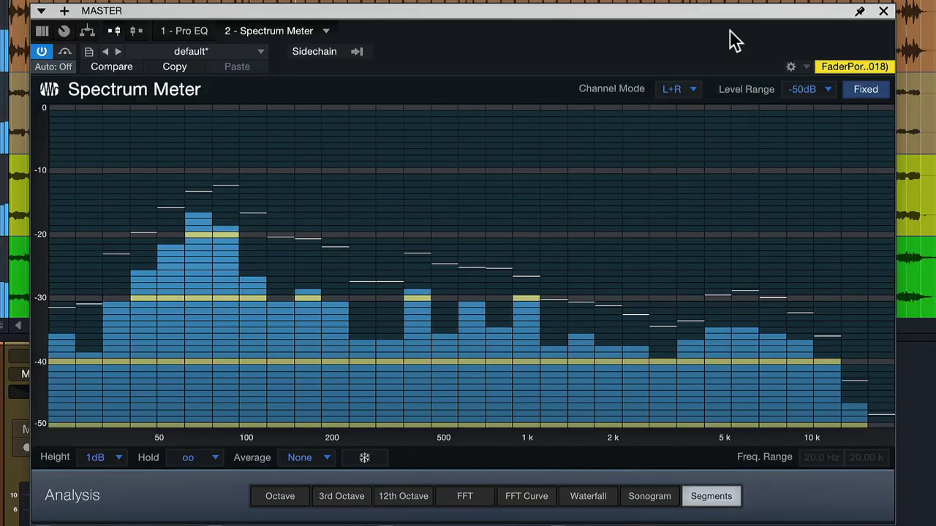
# Turn on the sidechain split display and route the Drums track into the meter's sidechain.
pyautogui.click(336, 51)
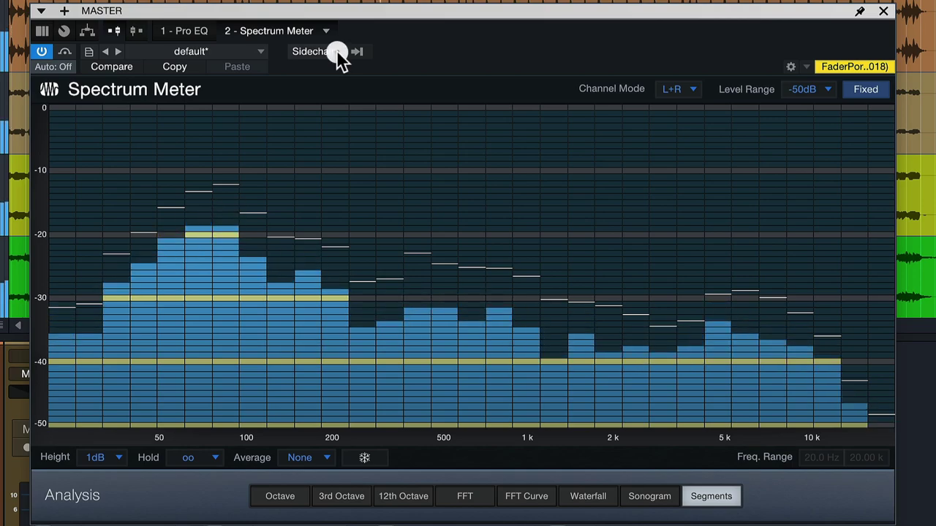
pyautogui.click(337, 52)
pyautogui.click(337, 52)
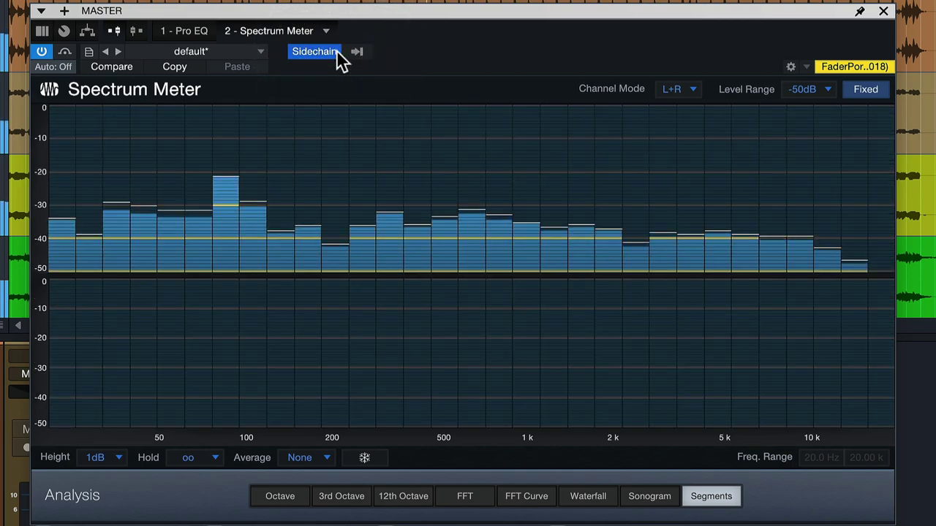
pyautogui.click(357, 53)
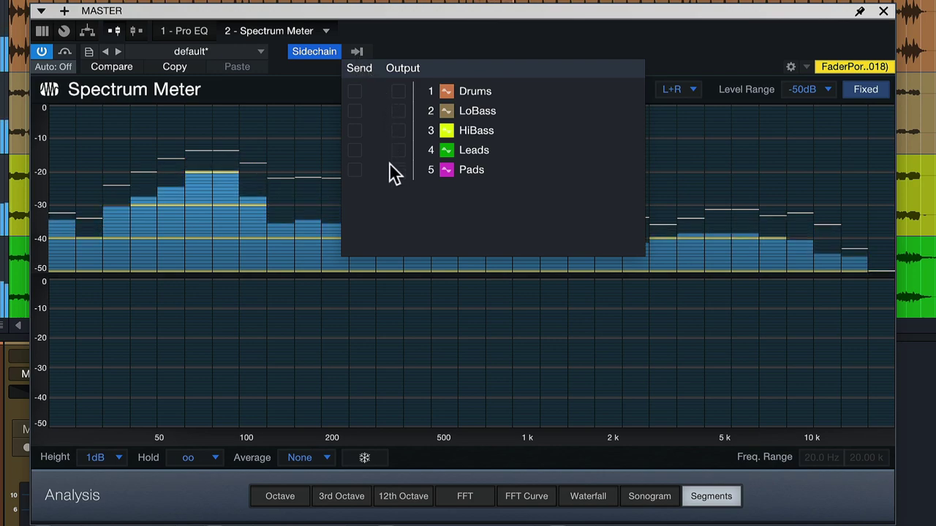
pyautogui.click(392, 91)
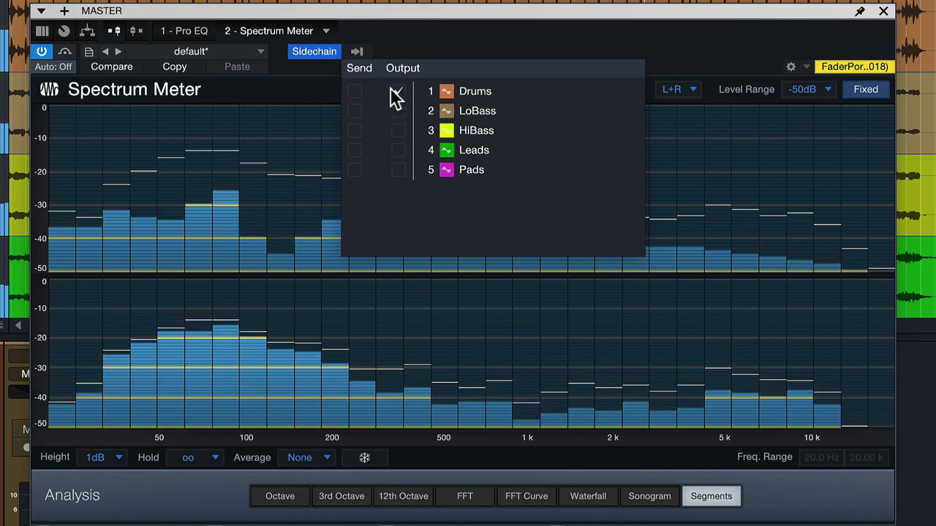
pyautogui.click(401, 33)
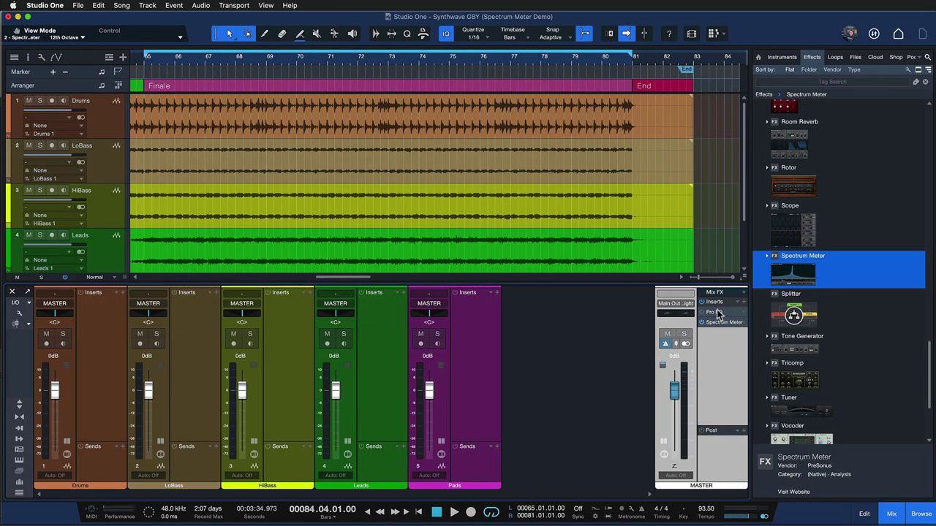
# Reopen the master's Spectrum Meter in Segments analysis and enlarge its window.
pyautogui.press('z')
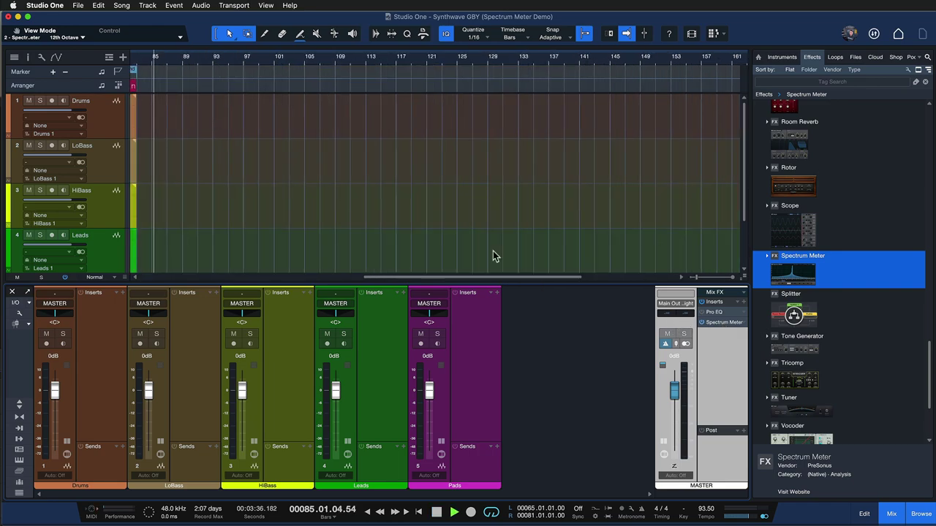
pyautogui.press('z')
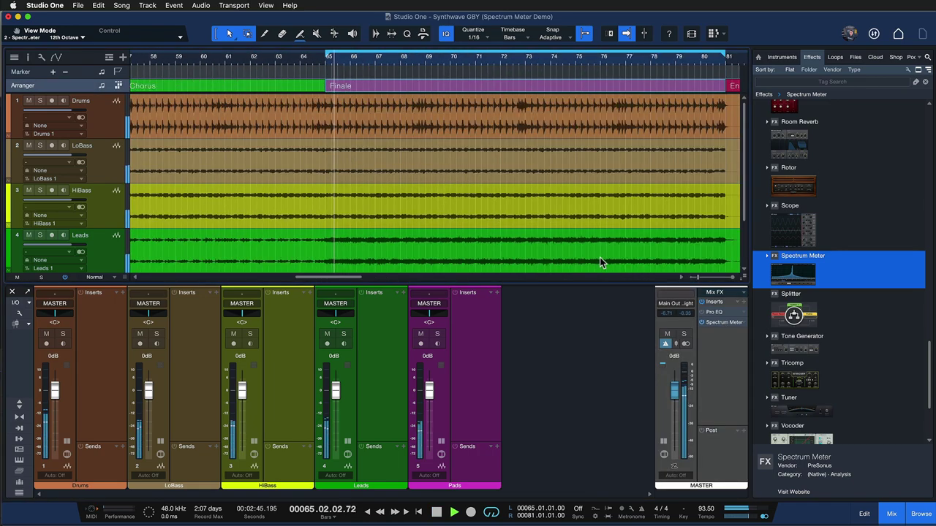
pyautogui.click(715, 325)
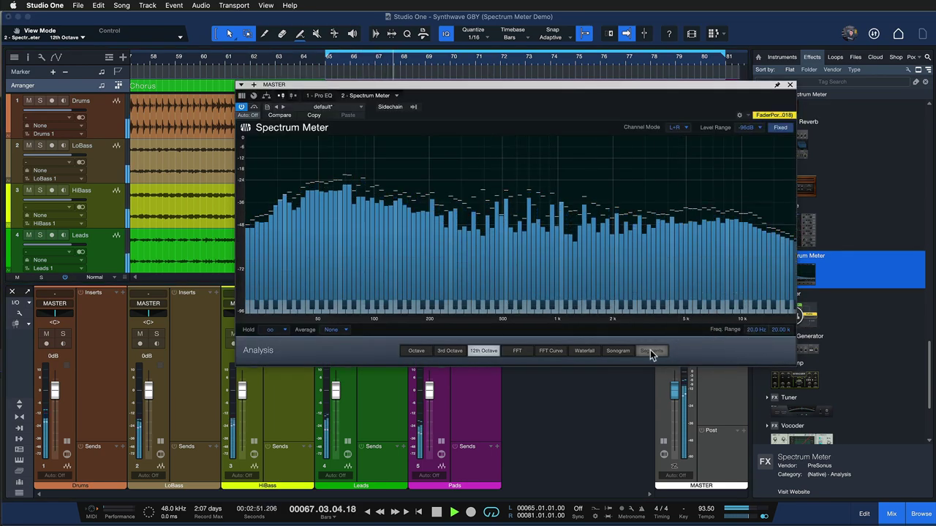
pyautogui.click(651, 353)
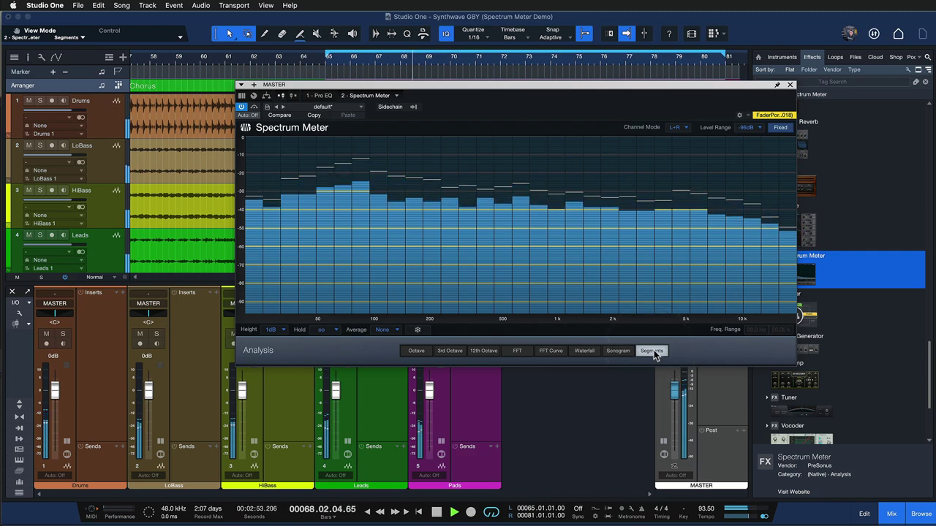
pyautogui.moveTo(856, 388); pyautogui.dragTo(837, 365)
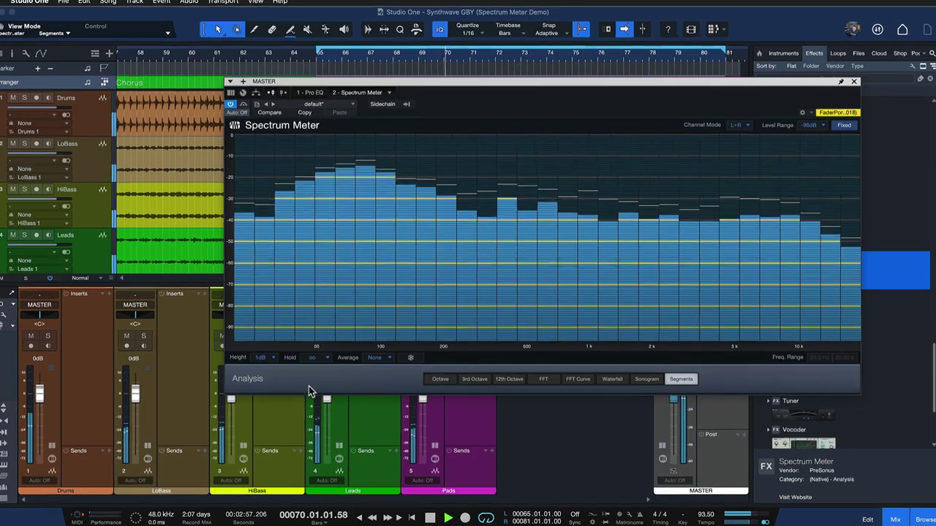
# Try 0.5dB and 1dB segment heights, settle on 2dB, and keep the peak hold at infinite.
pyautogui.click(262, 358)
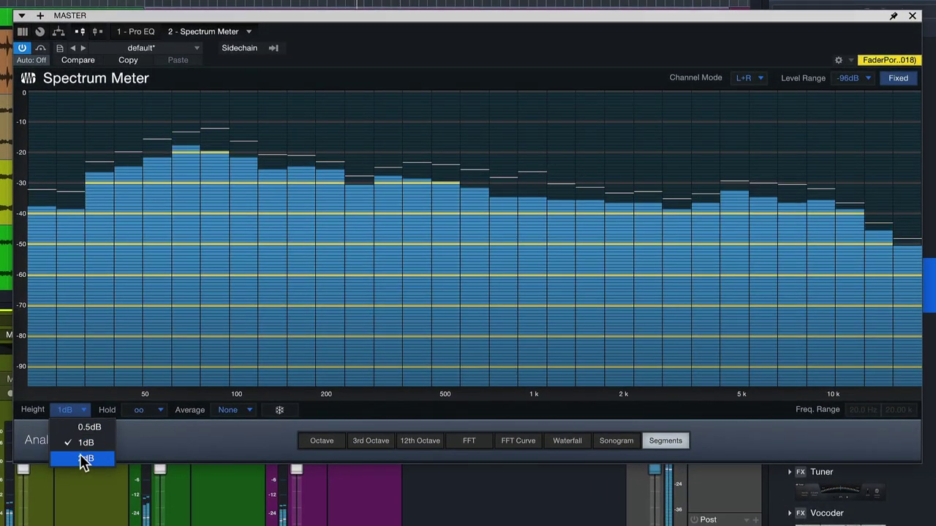
pyautogui.click(88, 427)
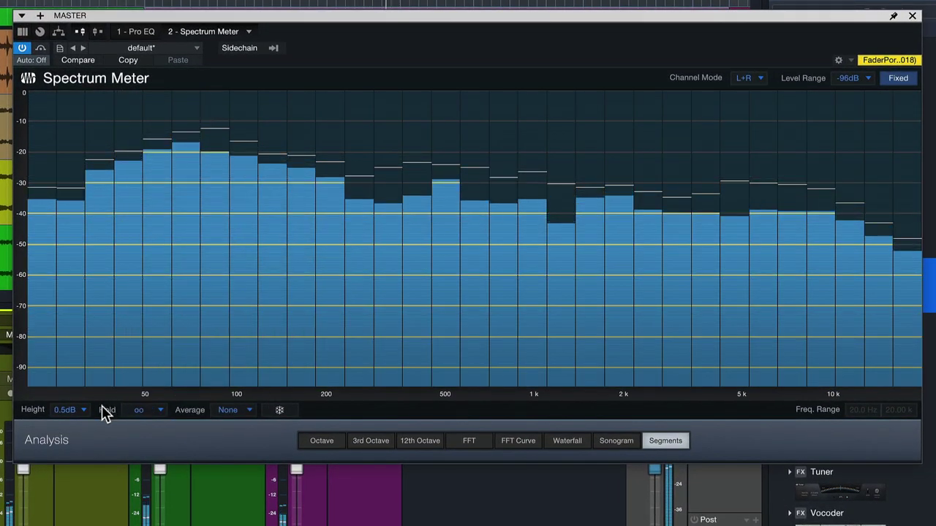
pyautogui.click(70, 410)
pyautogui.click(86, 443)
pyautogui.click(69, 410)
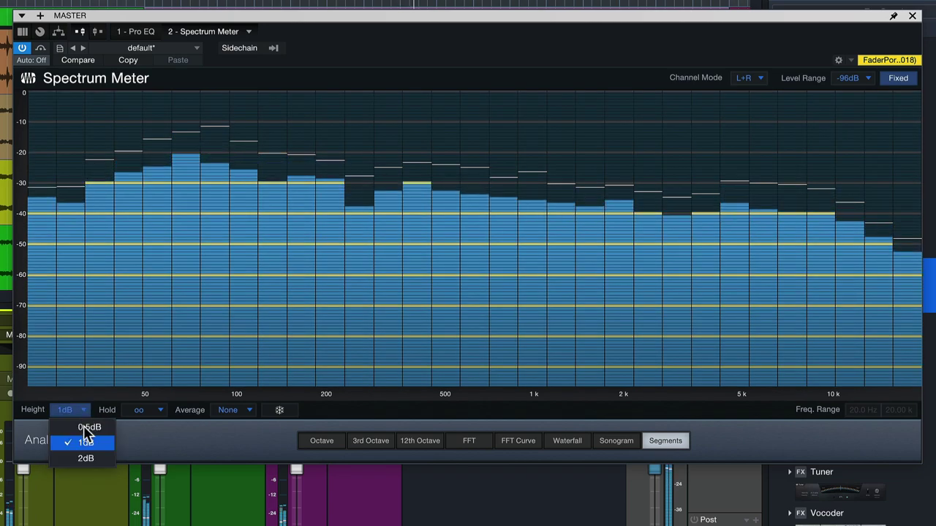
pyautogui.click(87, 459)
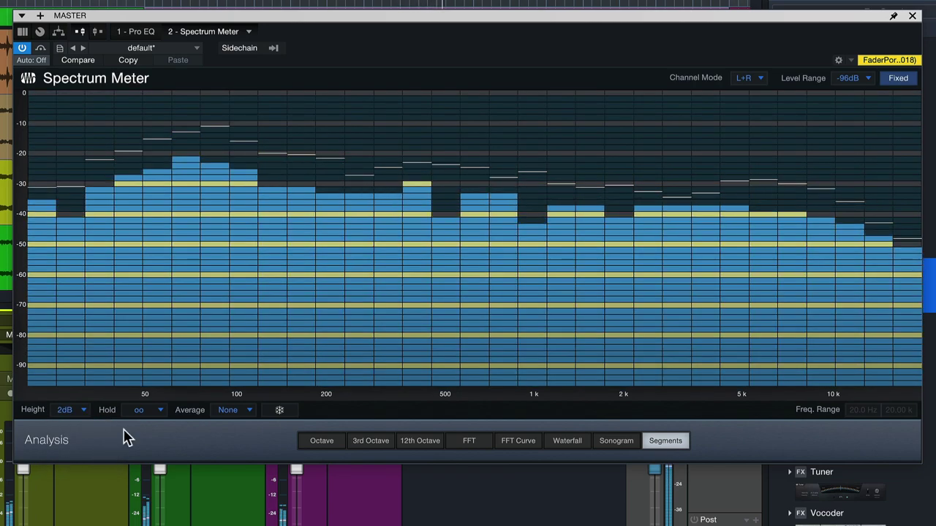
pyautogui.click(153, 411)
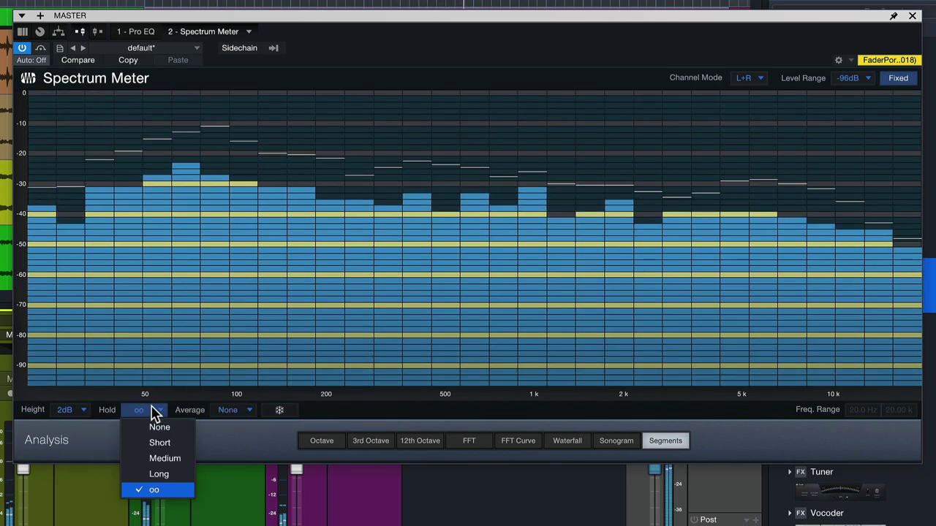
pyautogui.click(188, 490)
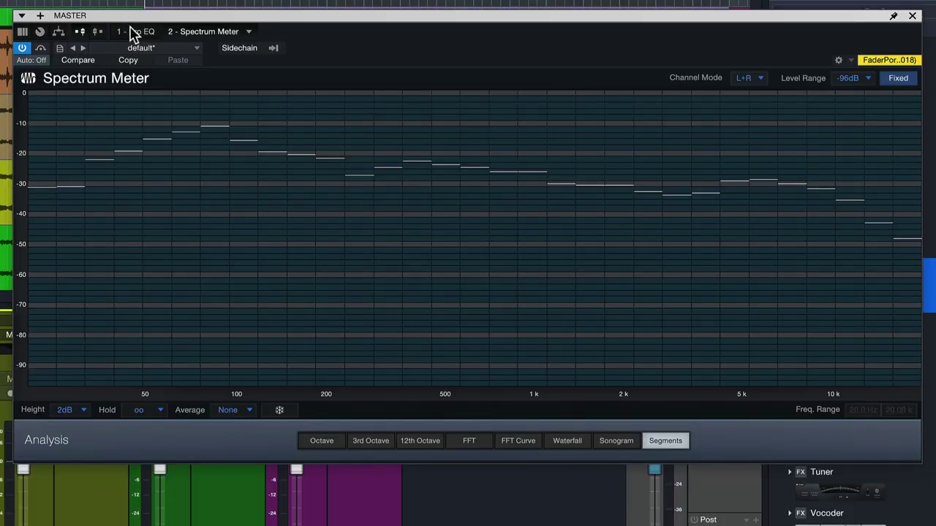
# Open Pro EQ³ in its own window beside the Spectrum Meter, start playback, and switch the EQ on.
pyautogui.click(135, 33)
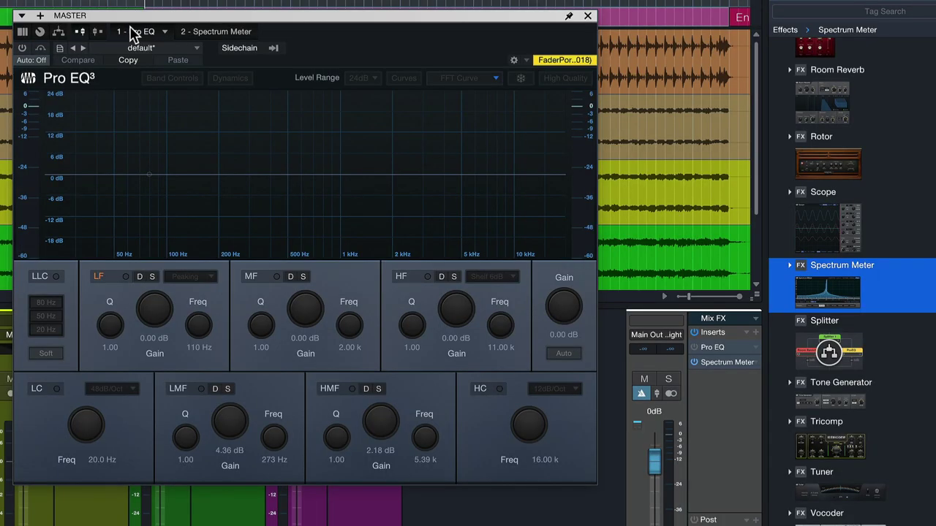
pyautogui.click(219, 34)
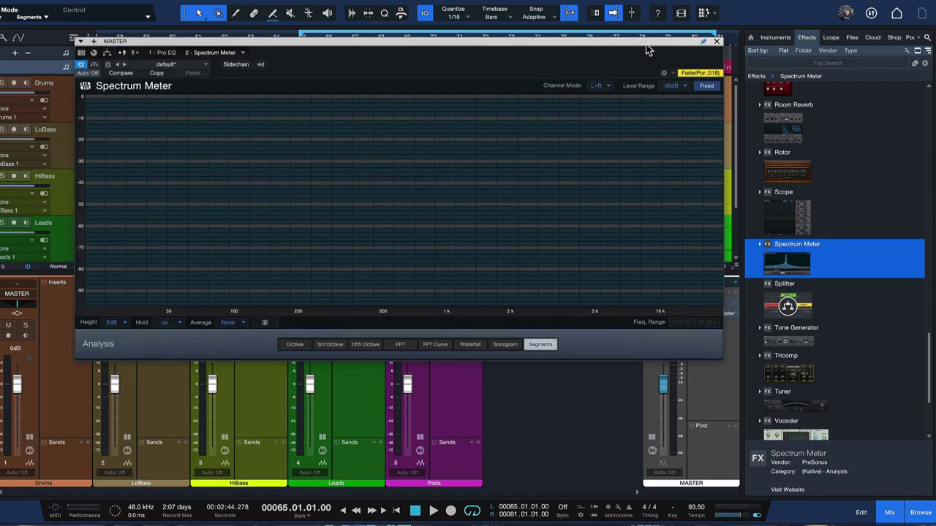
pyautogui.click(721, 304)
pyautogui.moveTo(492, 86); pyautogui.dragTo(715, 127)
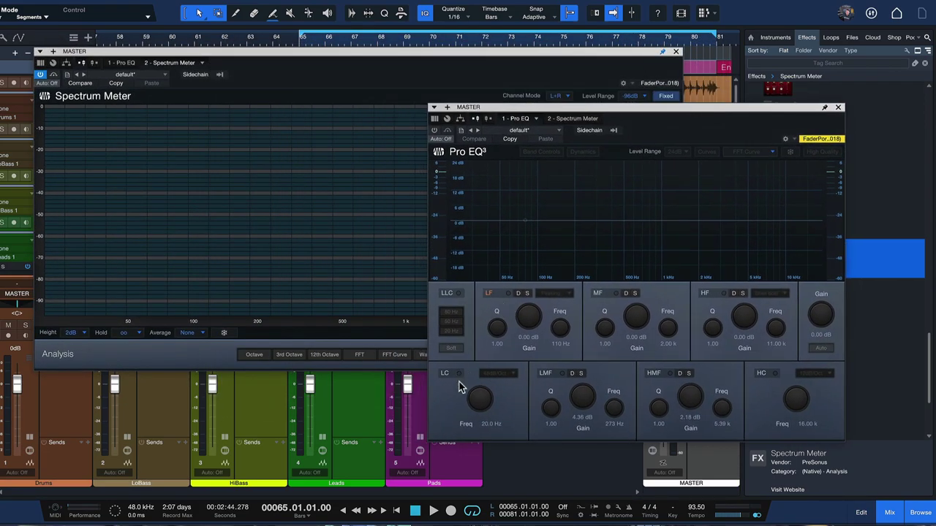
pyautogui.press('space')
pyautogui.click(434, 130)
pyautogui.moveTo(505, 108); pyautogui.dragTo(580, 81)
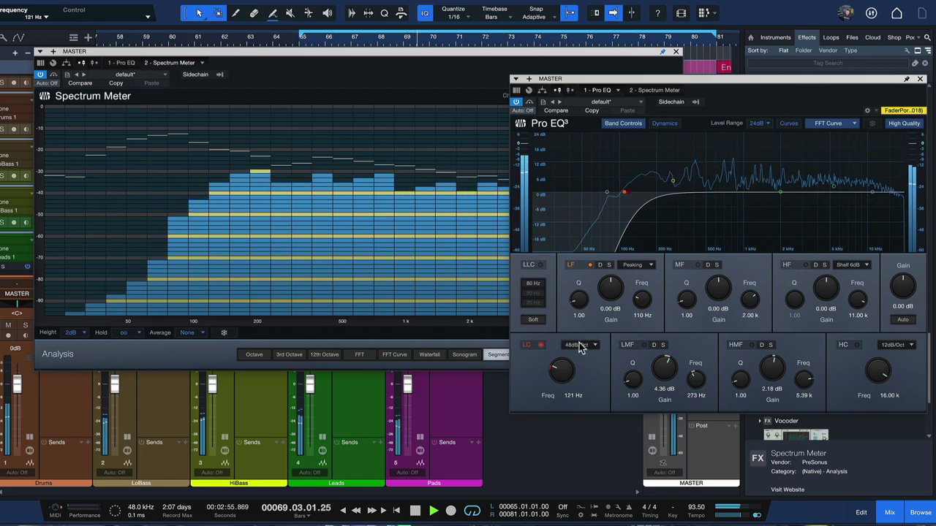
# Lower the low cut, enable the LMF band, raise HF gain to 1.68 dB, then A/B with bypass.
pyautogui.moveTo(570, 375); pyautogui.dragTo(571, 379)
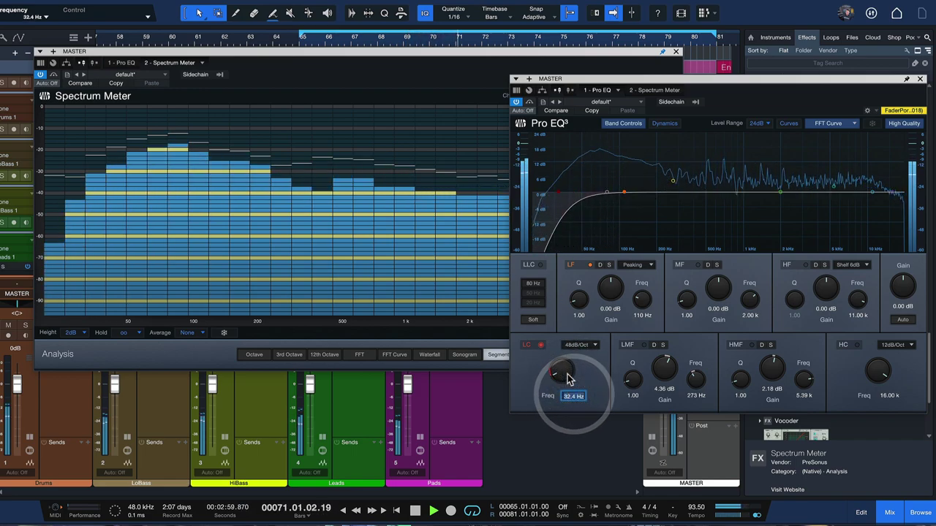
pyautogui.click(642, 344)
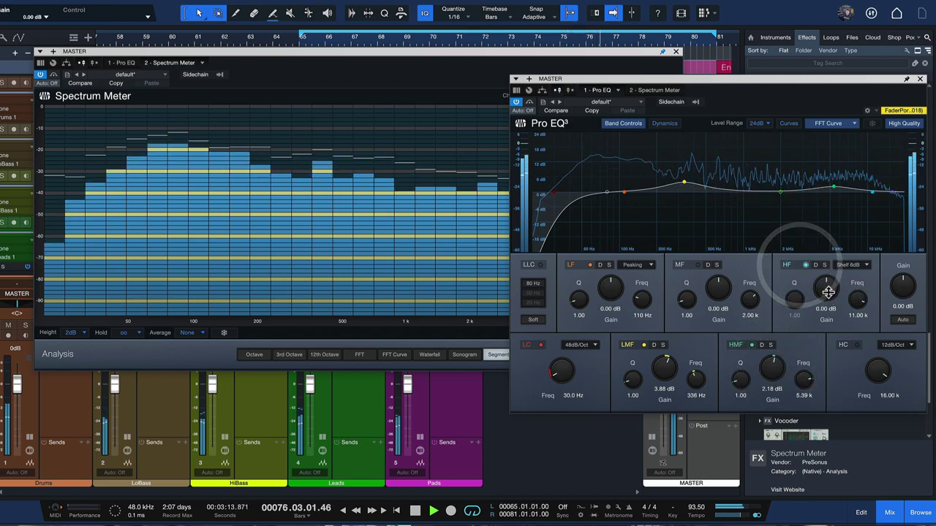
pyautogui.moveTo(828, 292); pyautogui.dragTo(827, 287)
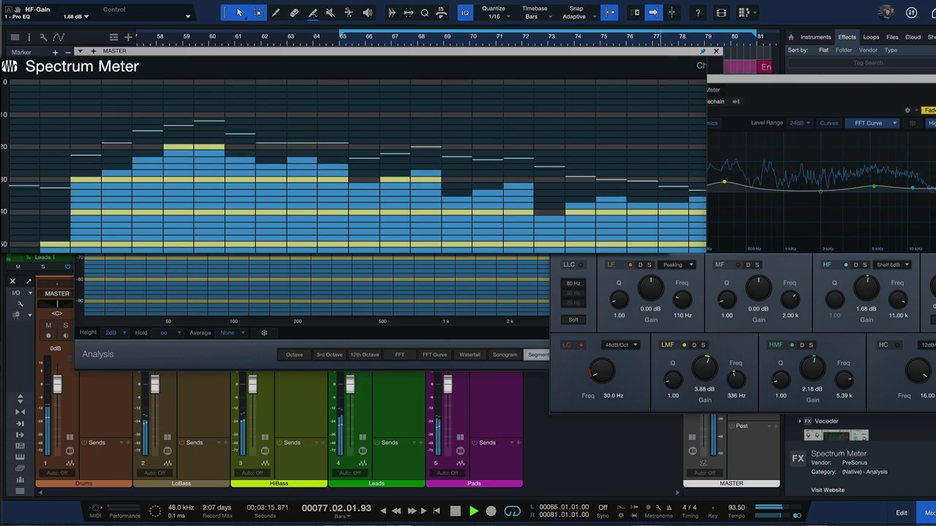
pyautogui.click(568, 101)
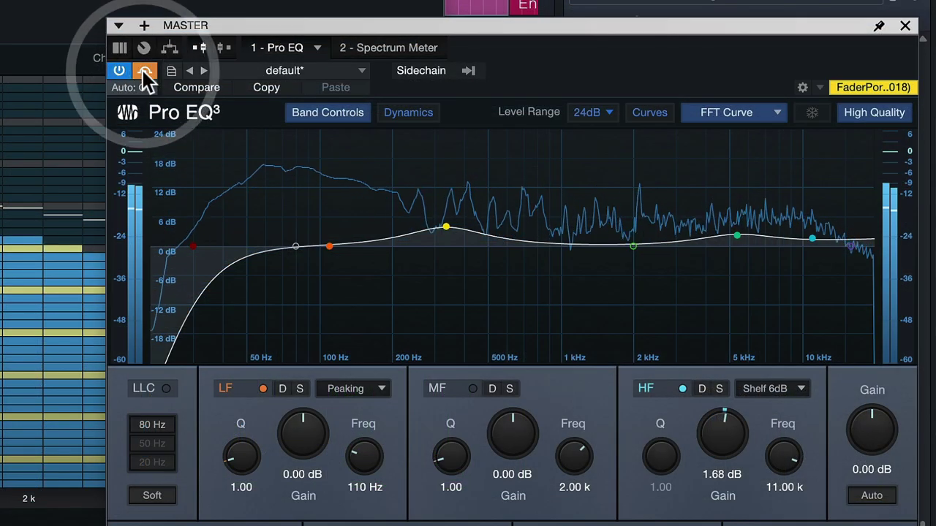
pyautogui.click(144, 71)
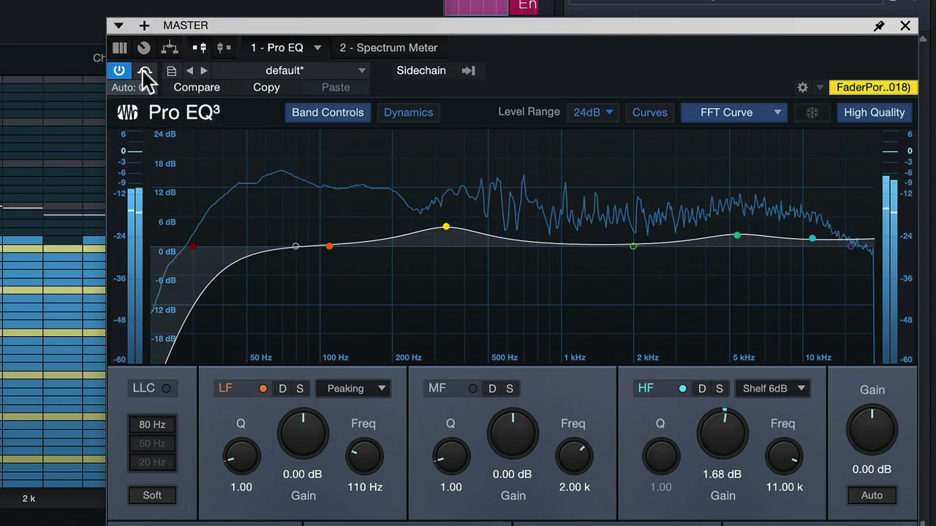